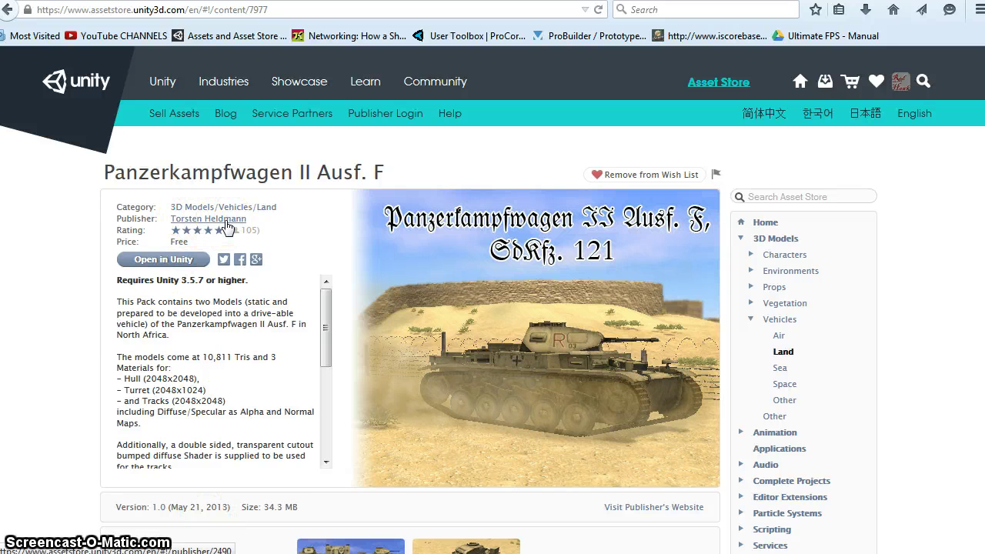
Step: Switch from the asset page to Unity, run the scene, board the Panzer tank and change its camera view
left_click(223, 219)
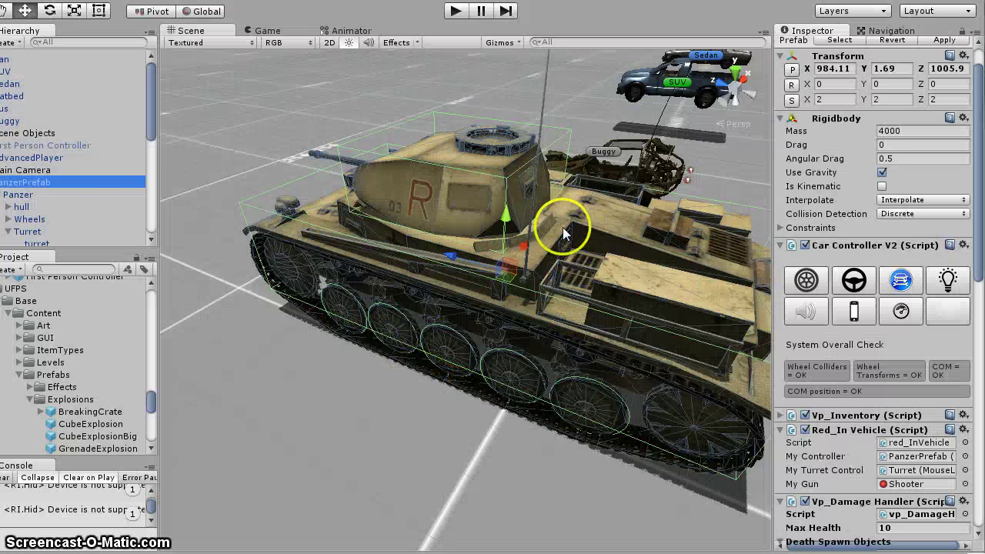
left_click(456, 11)
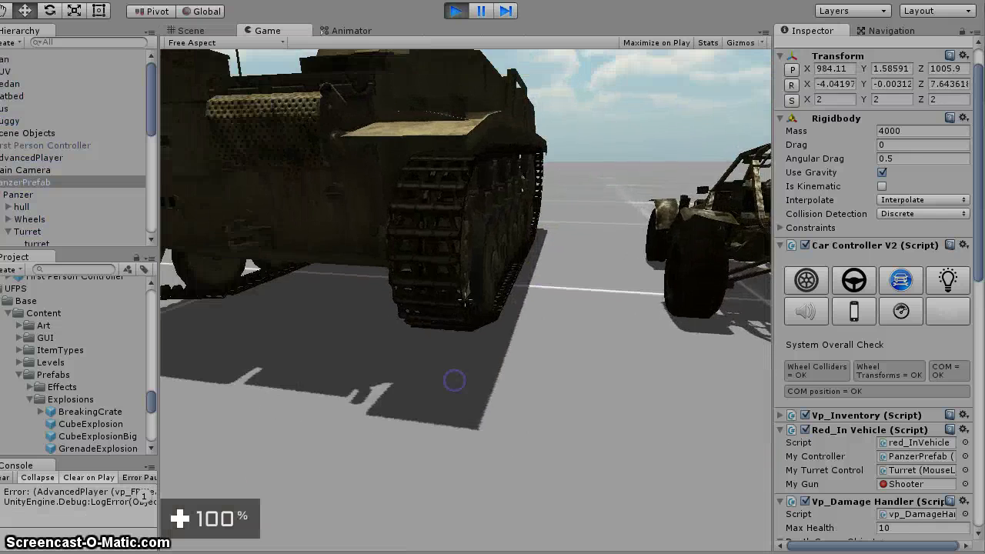
key("w")
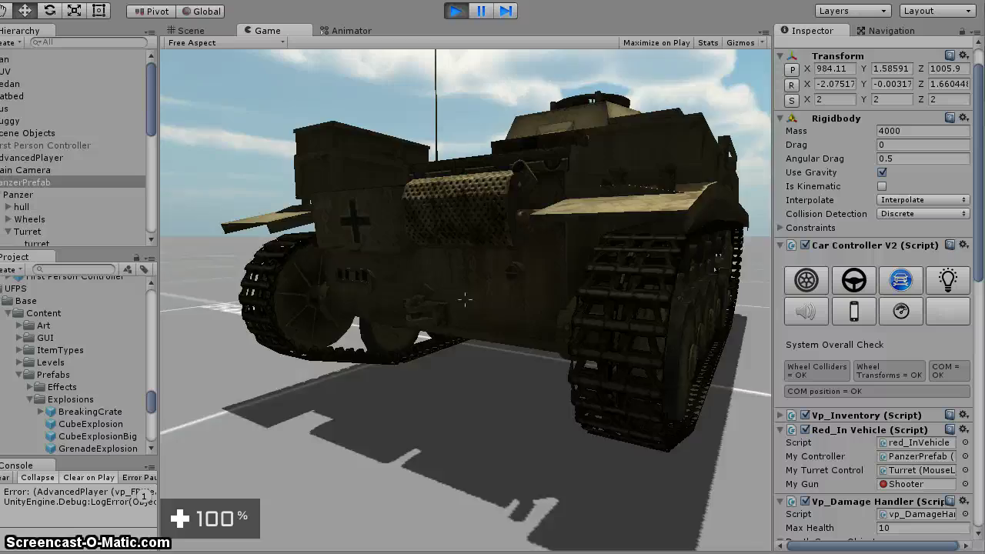
key("f")
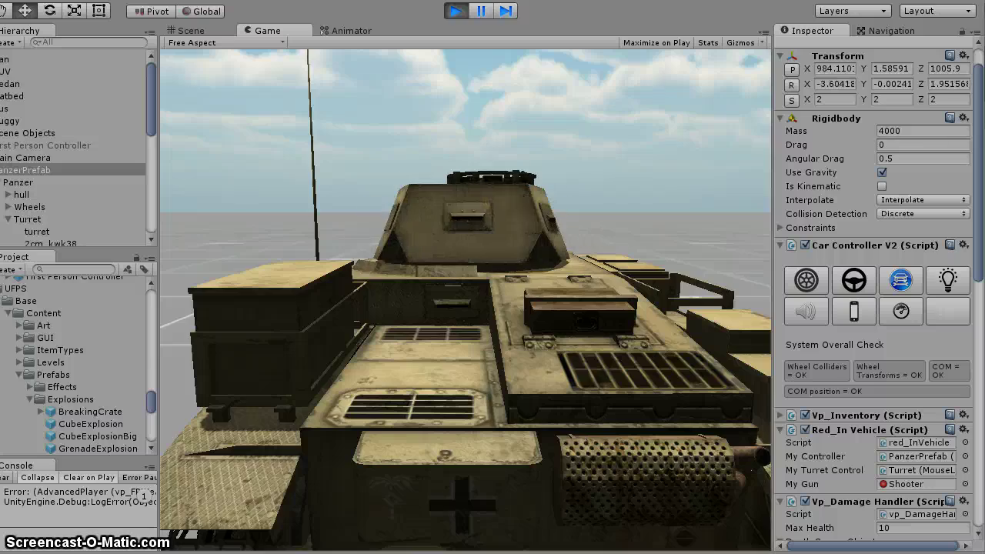
key("c")
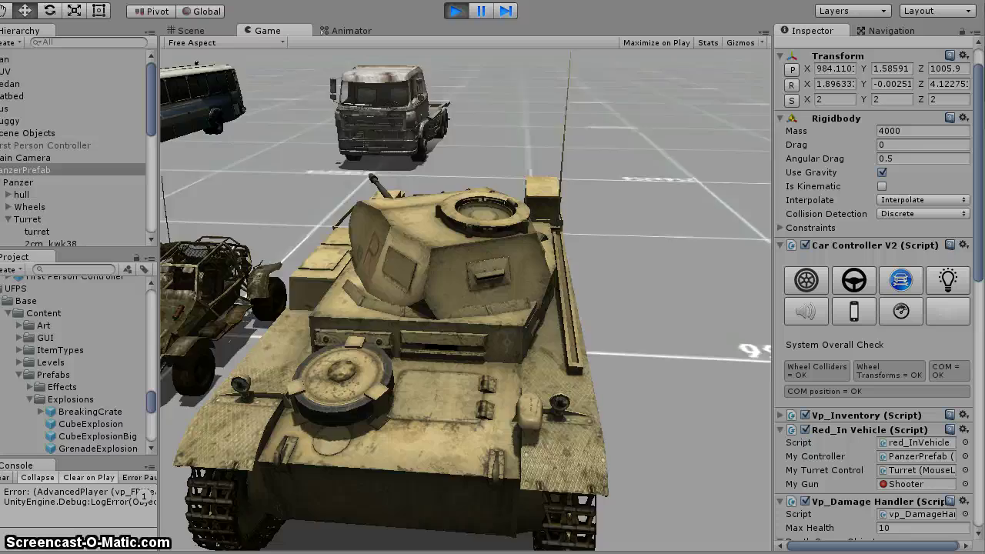
Step: Fire the tank's turret gun, get out of the tank and back away from it
left_click(465, 287)
left_click(465, 287)
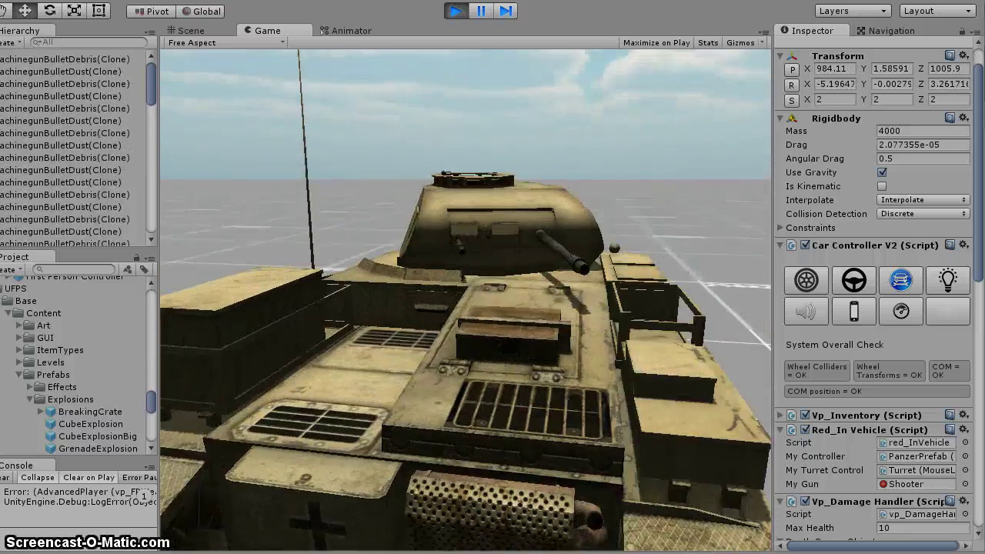
key("f")
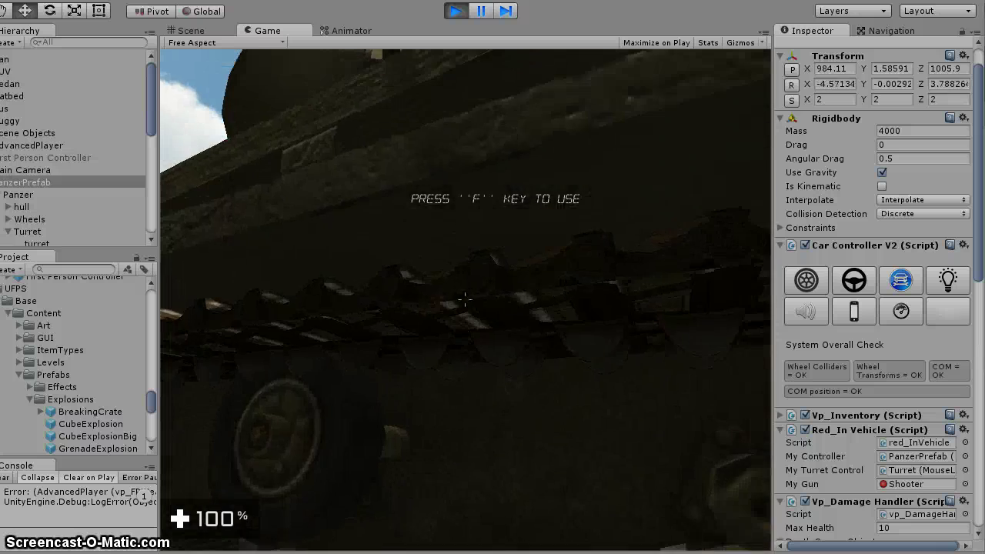
key("s")
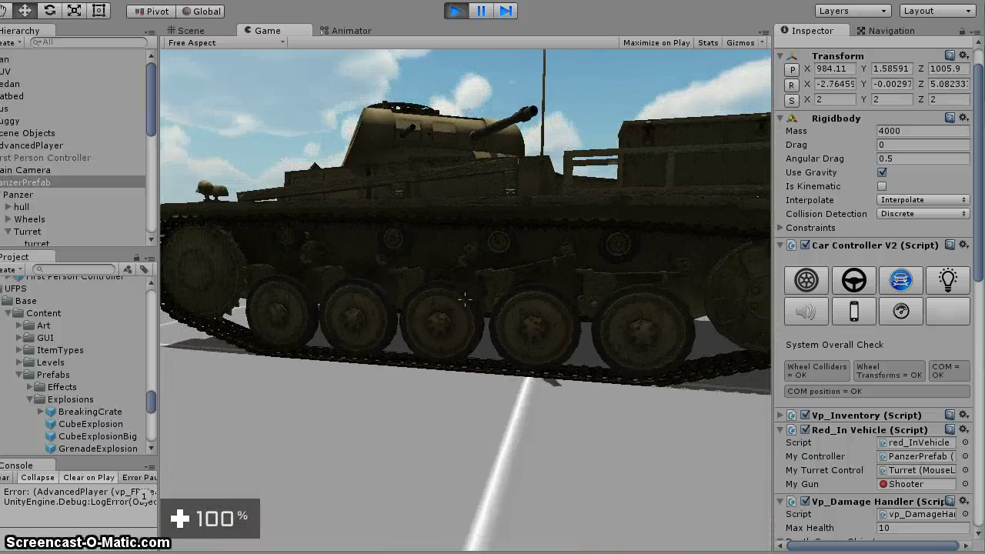
Step: Equip the mace, switch to the machine gun to shoot at the tank, and walk back up to the vehicle
key("1")
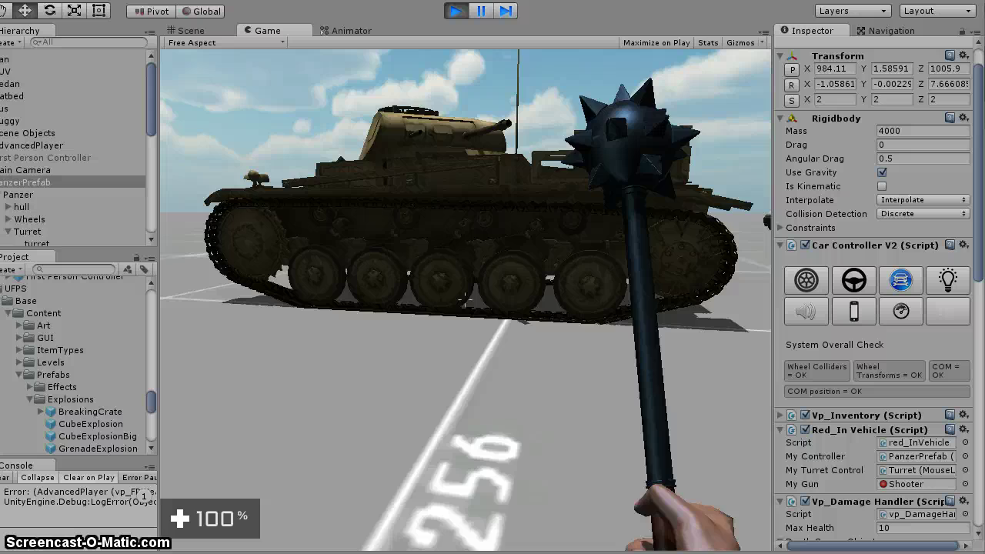
key("2")
left_click(466, 287)
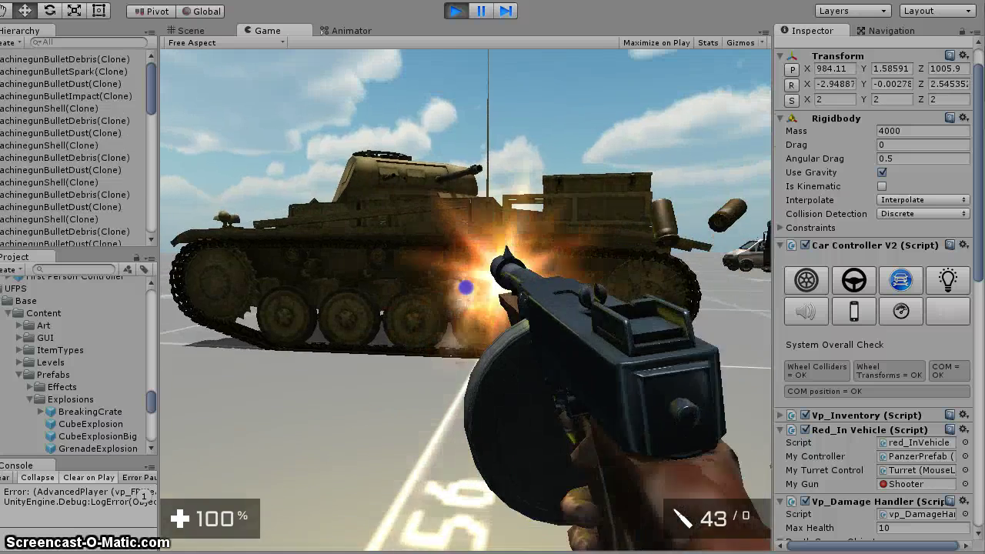
left_click(466, 287)
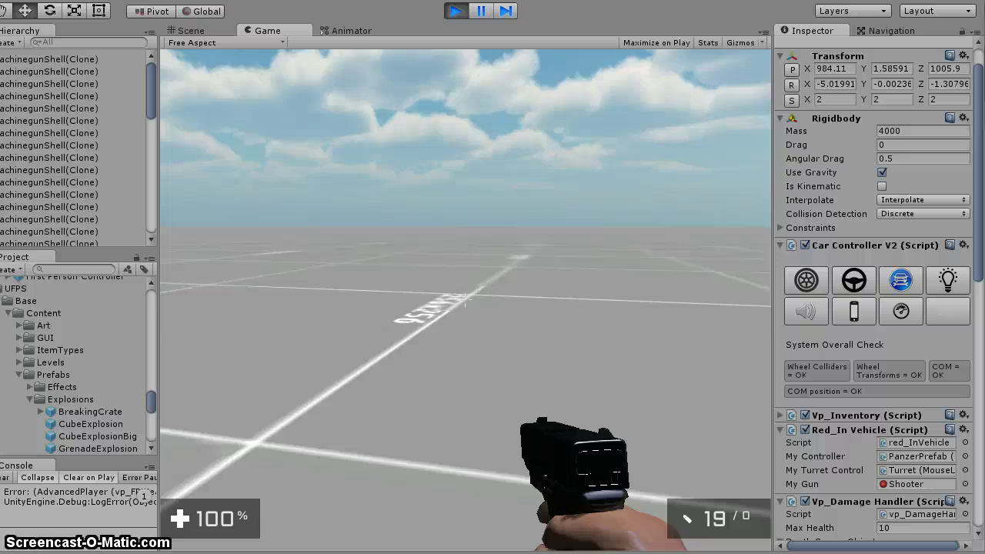
key("w")
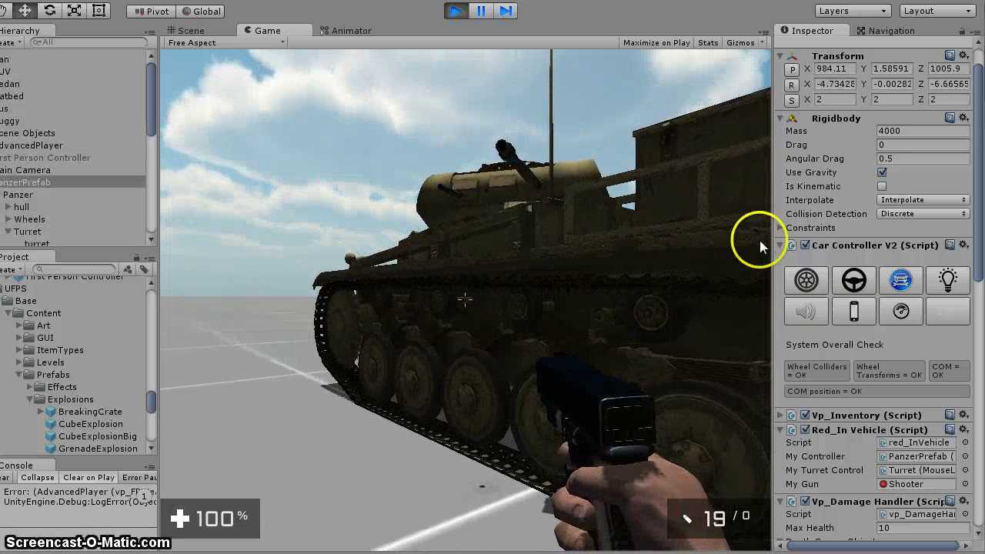
Step: Widen the Inspector and examine the bullet records and item caps in PanzerPrefab's Vp_Inventory component
left_click_drag(773, 258, 622, 260)
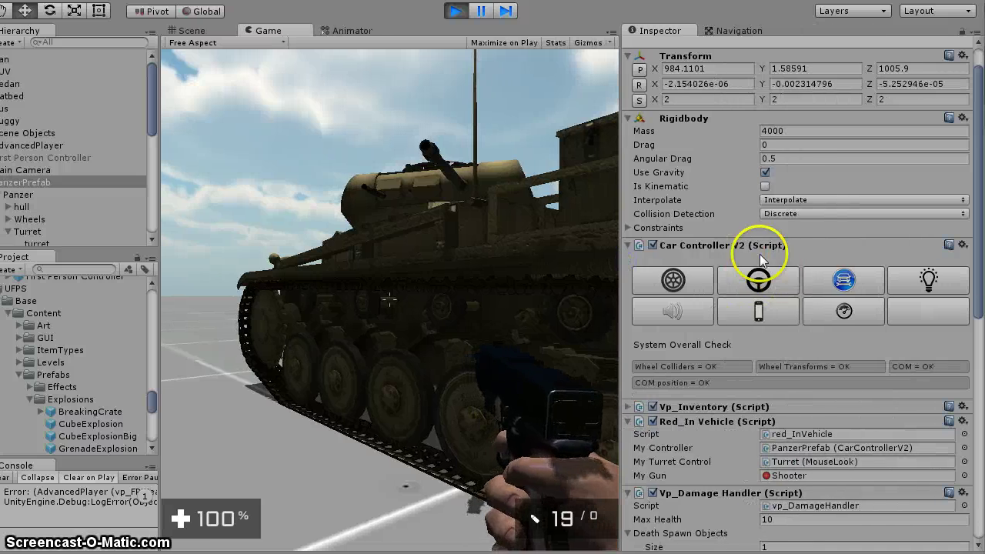
scroll(769, 275, "down", 4)
left_click(643, 220)
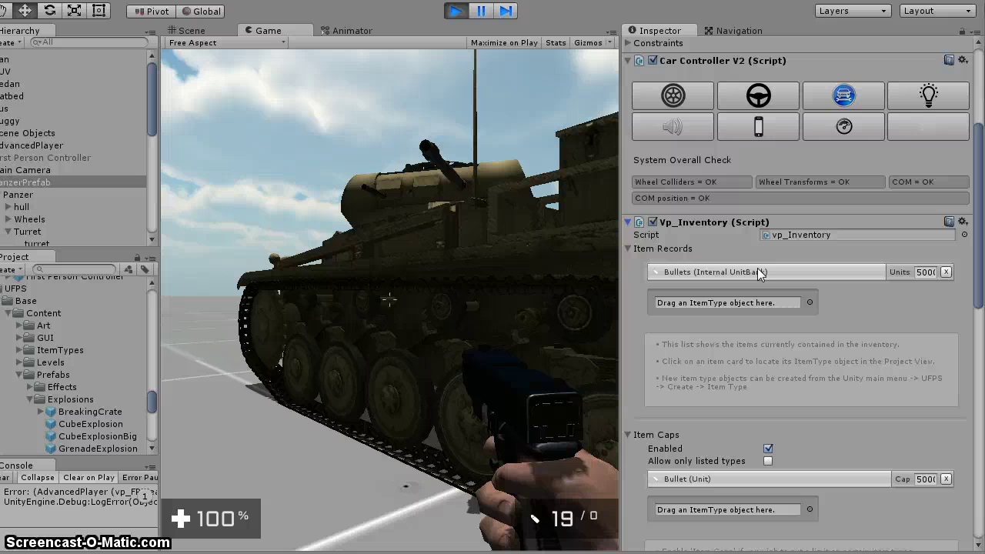
left_click(629, 222)
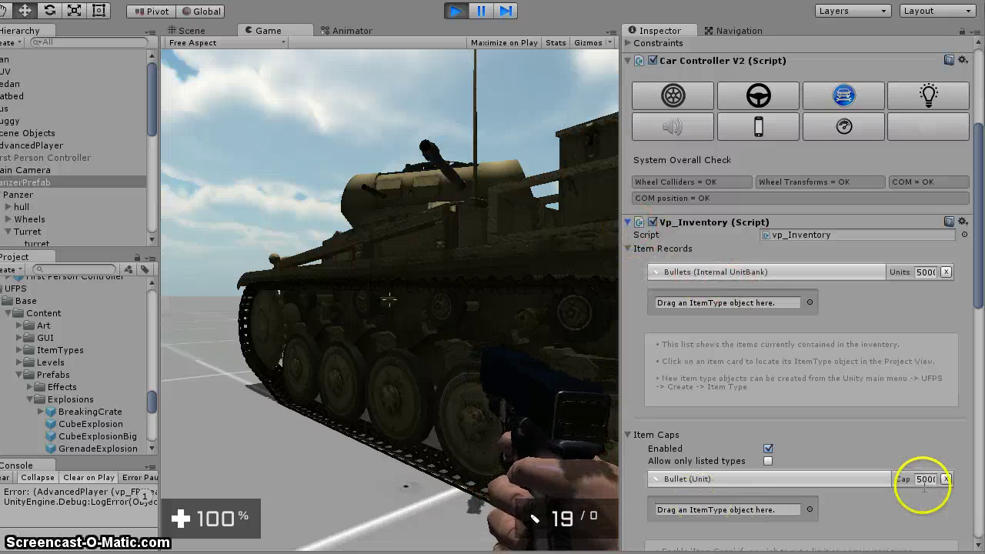
left_click(629, 223)
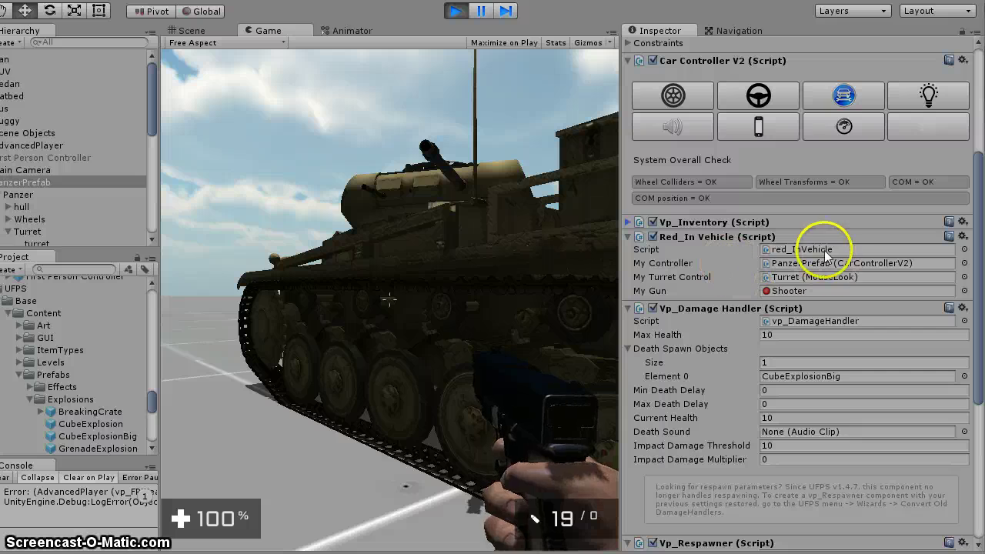
Step: Examine PanzerPrefab's Car Controller V2 configurations along with its vehicle, damage handler and respawner components
left_click(843, 95)
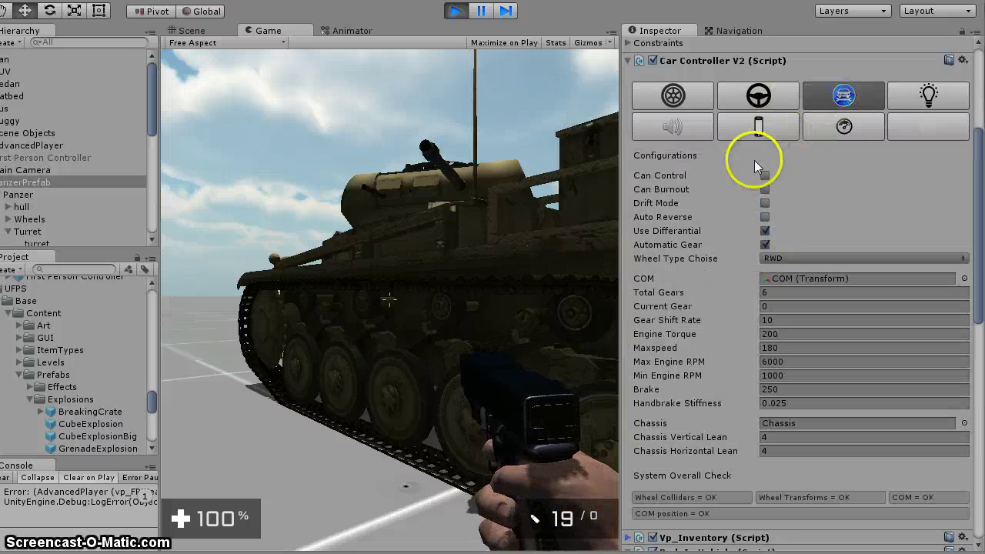
left_click(842, 97)
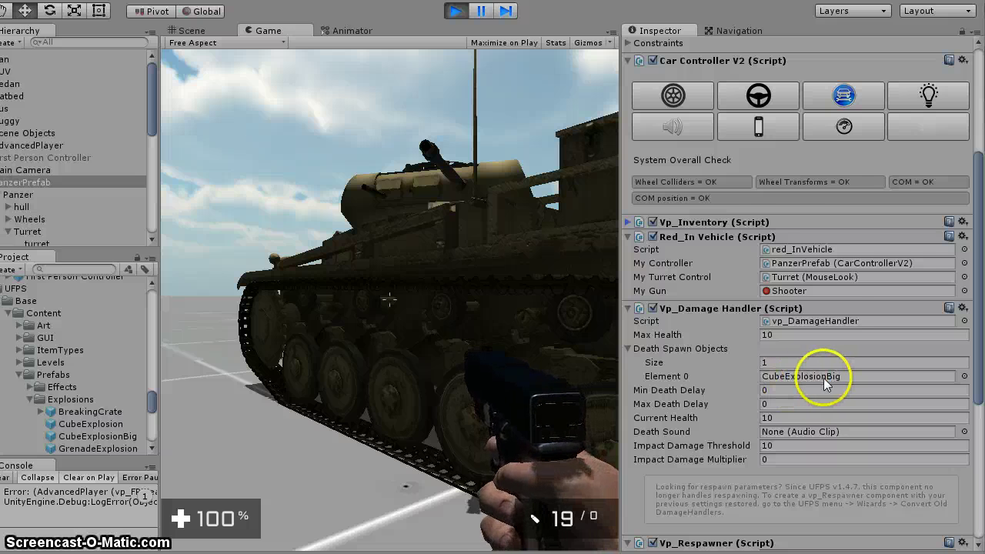
scroll(710, 365, "down", 4)
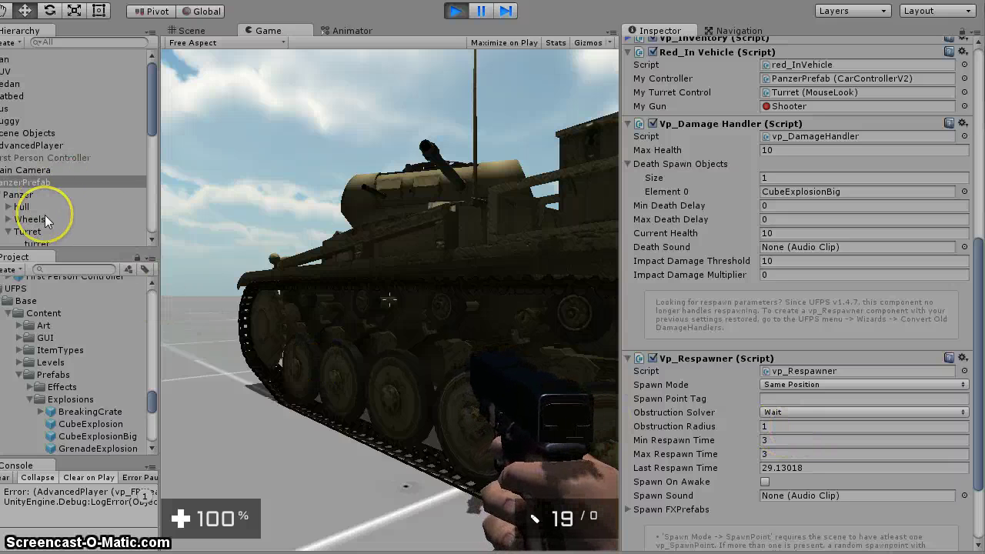
scroll(771, 282, "up", 8)
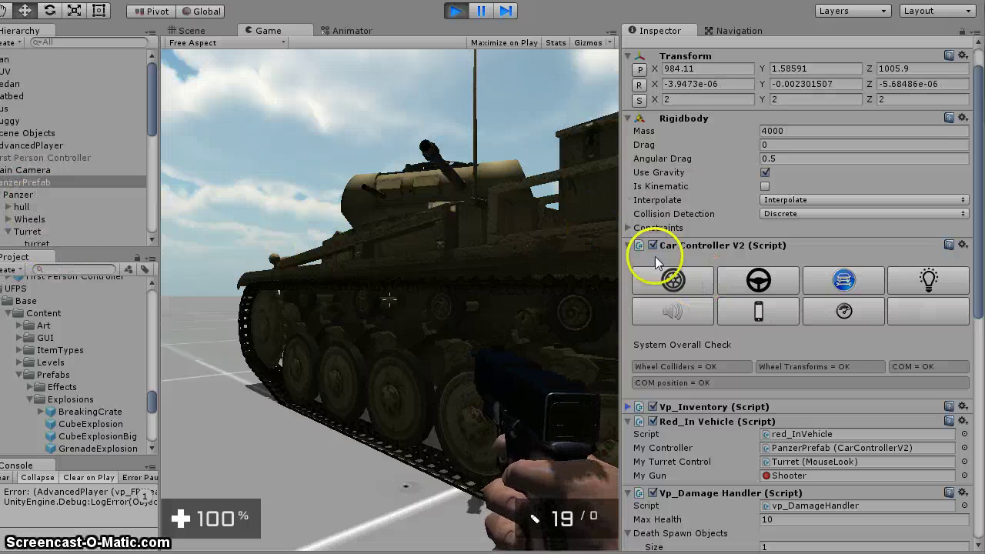
scroll(51, 221, "down", 3)
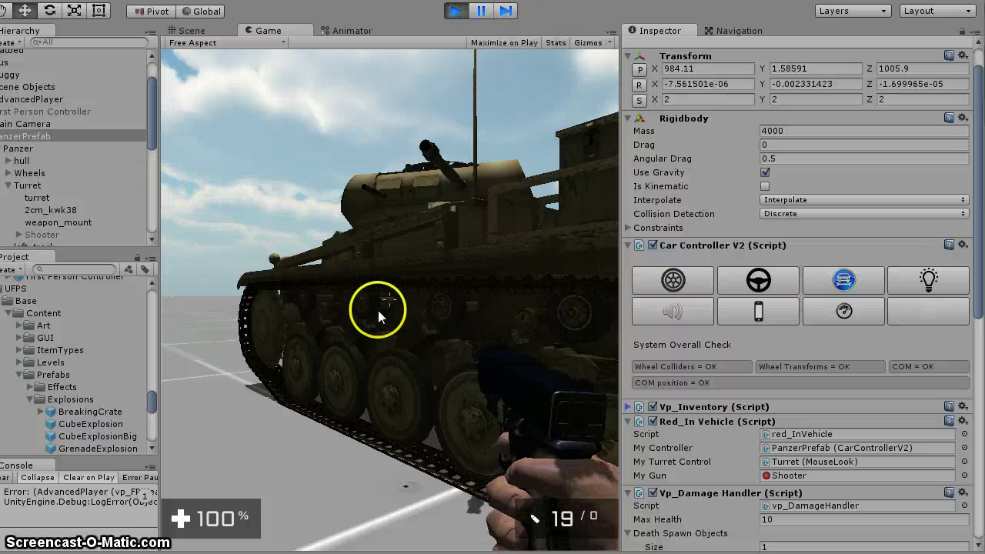
Step: Board the tank in the running game, test driving it forward and in reverse with steering, and get out to free the cursor
left_click(411, 400)
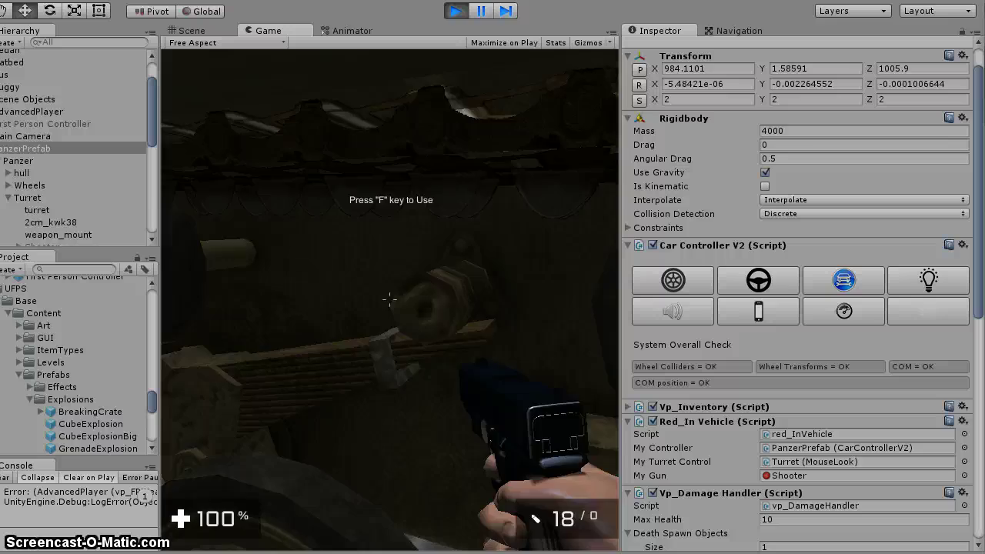
key("f")
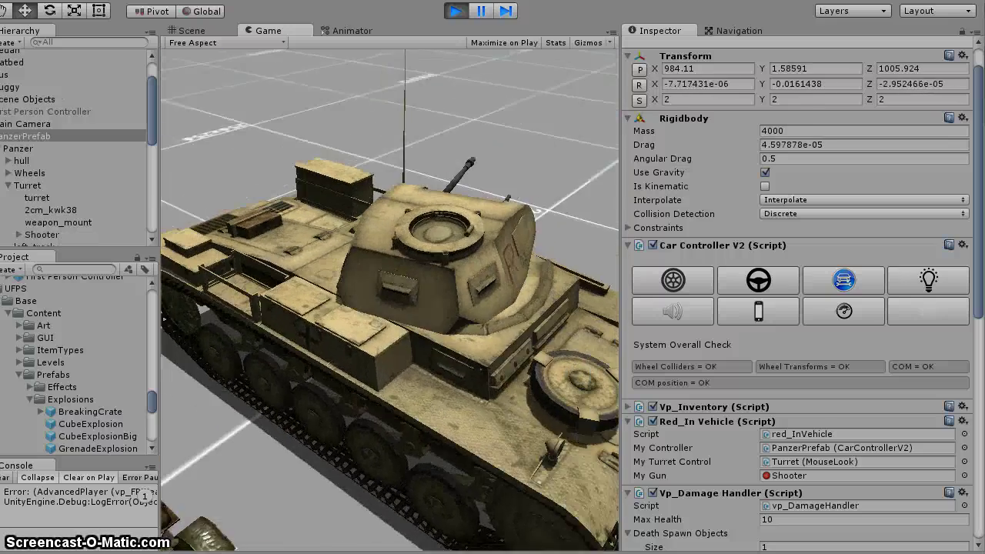
key("w")
key("a")
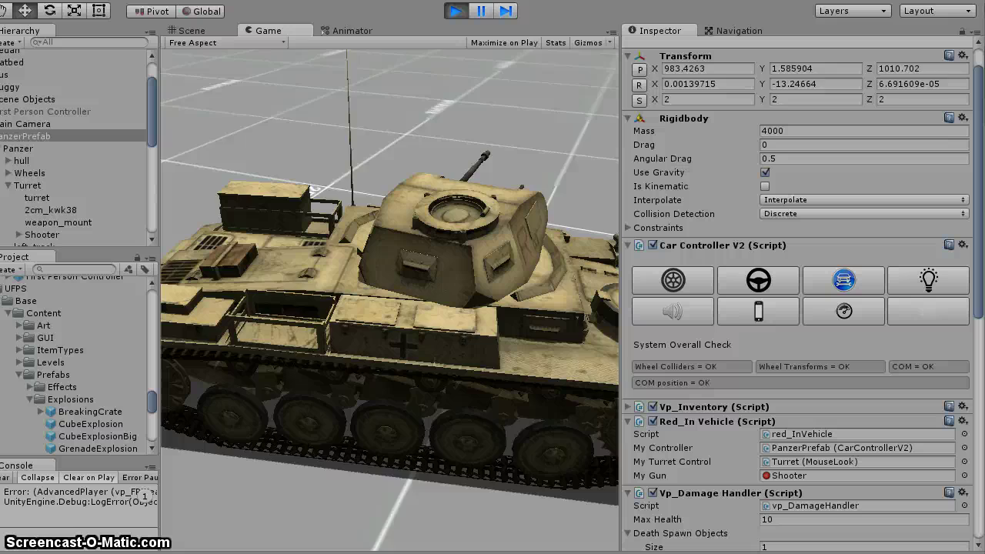
key("d")
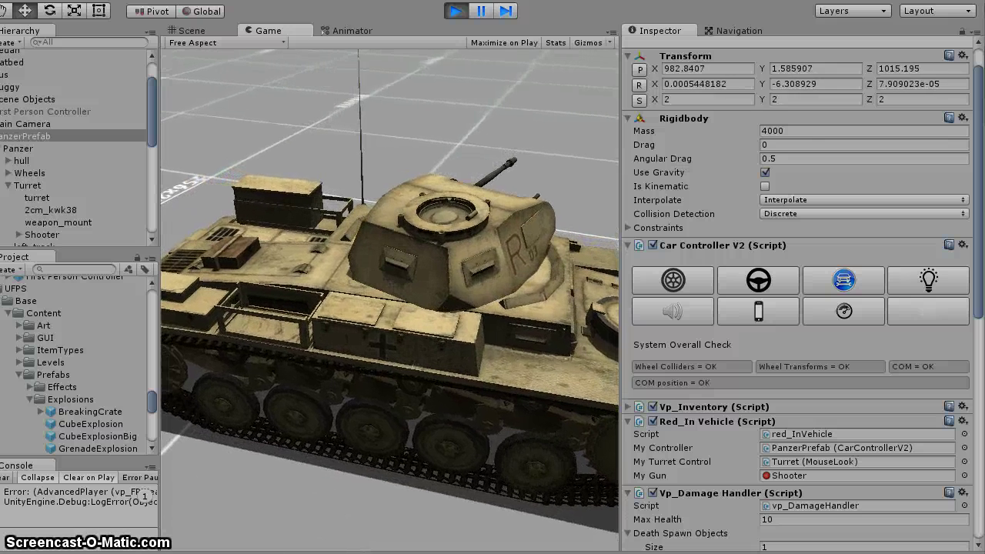
key("w")
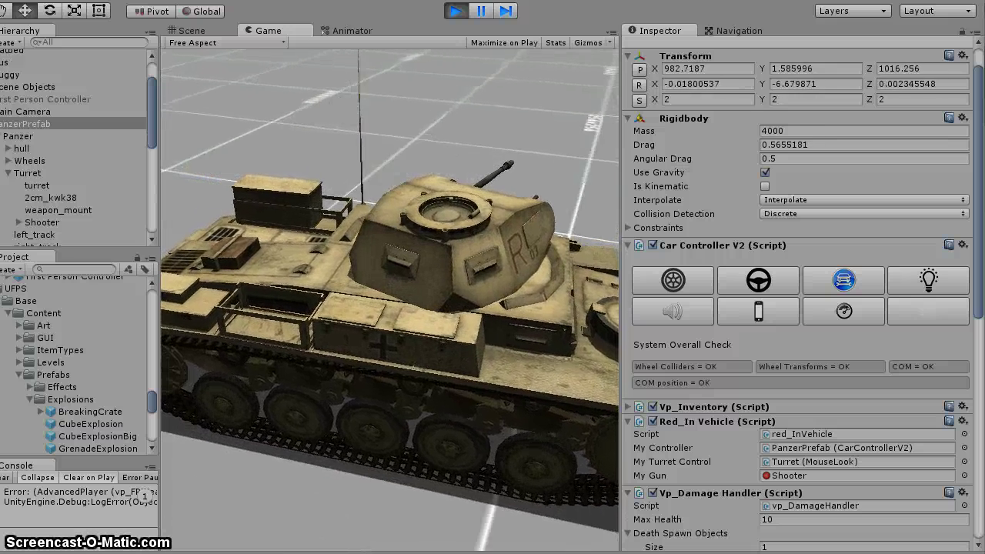
key("s")
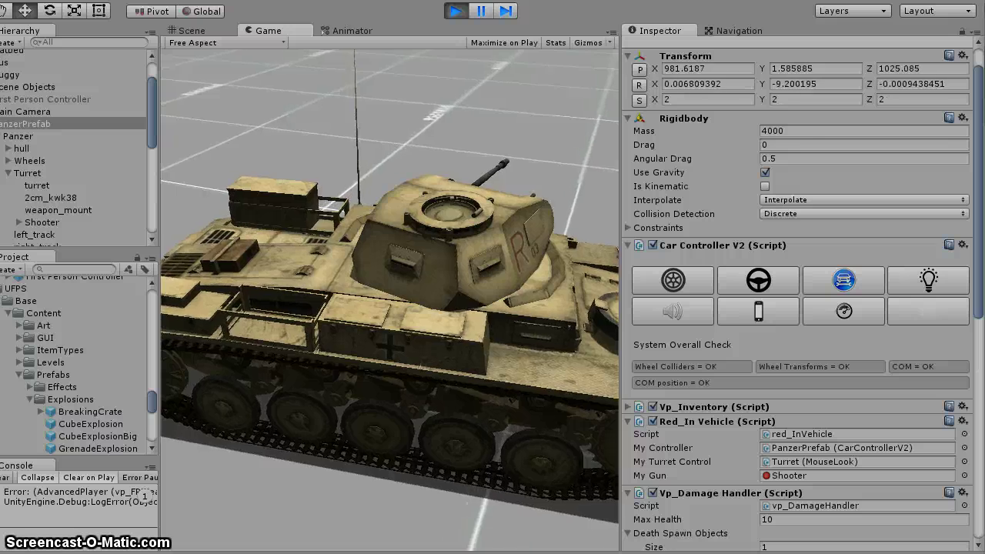
key("s")
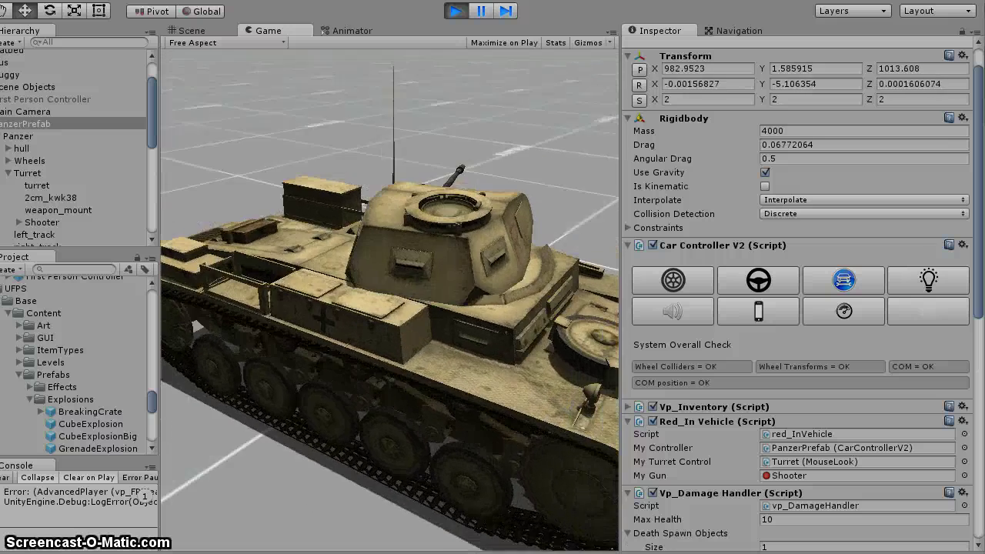
key("w")
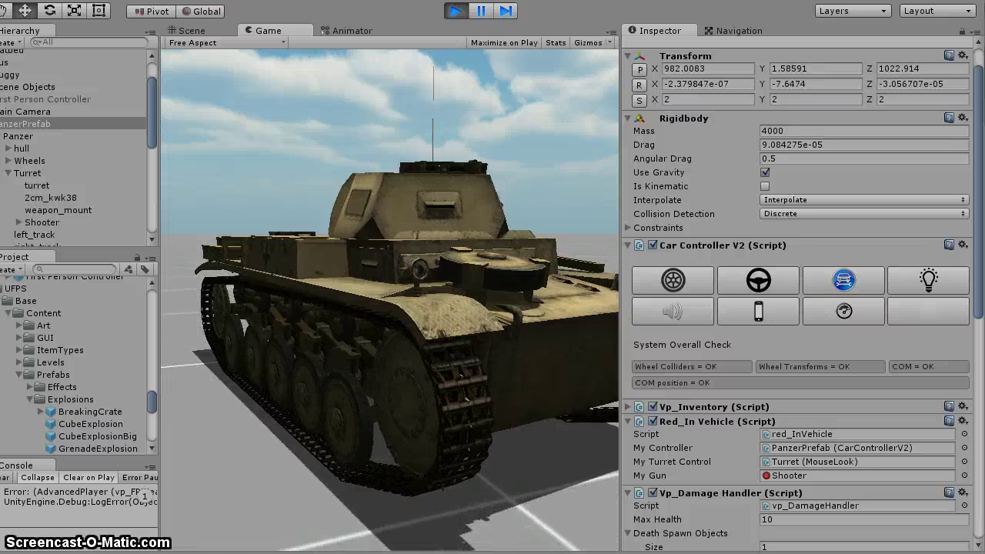
key("f")
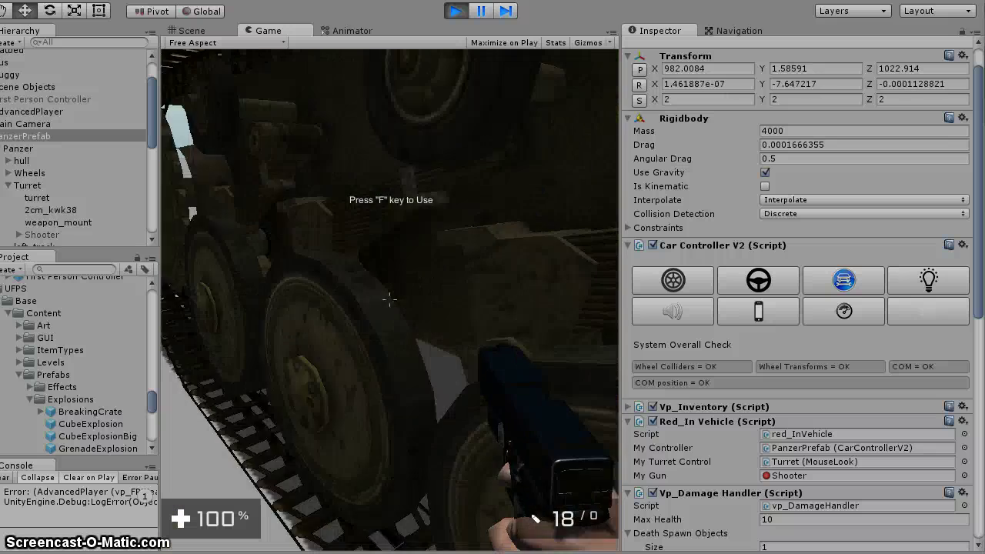
key("Escape")
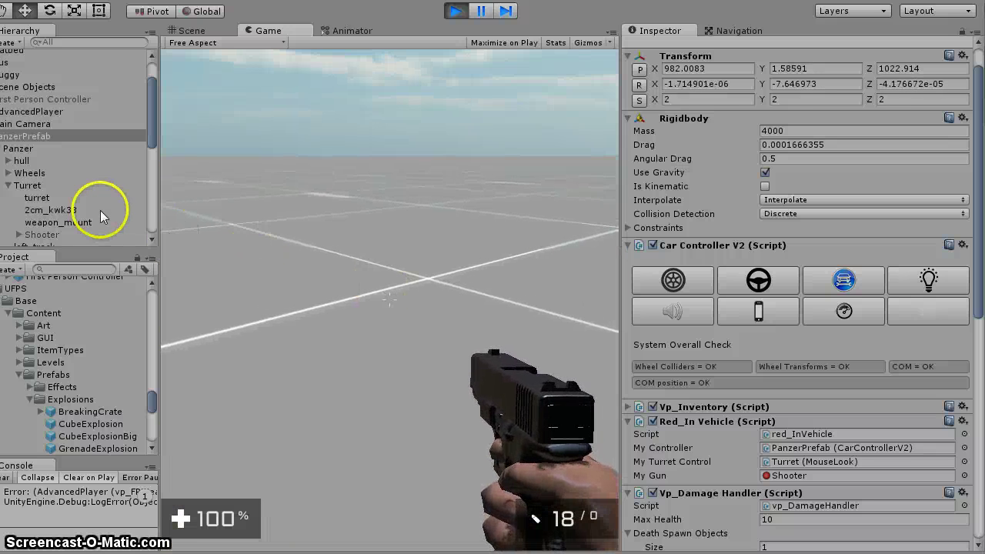
Step: Examine the Turret's Mouse Look component and the turret control reference in PanzerPrefab's Red_In Vehicle component
left_click(36, 187)
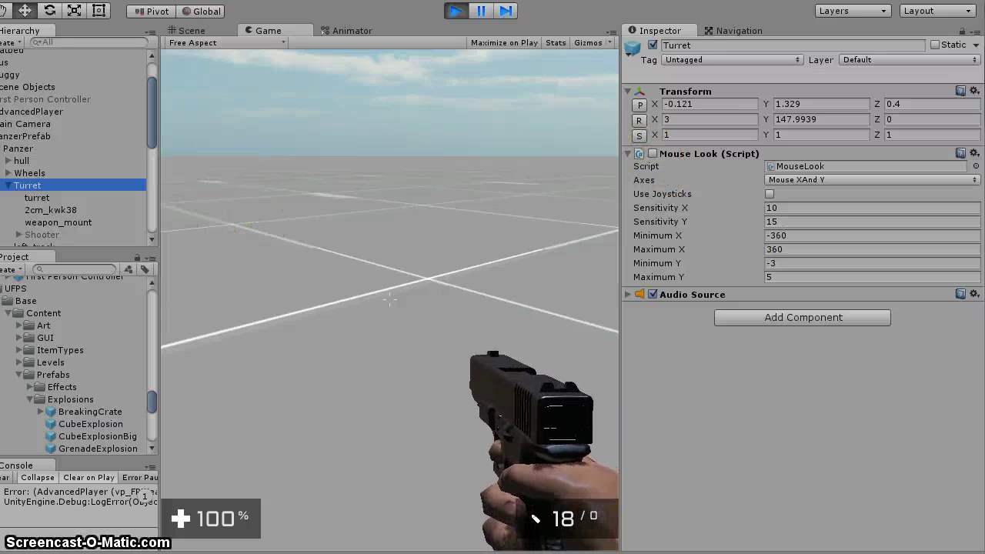
left_click(31, 136)
scroll(825, 431, "down", 3)
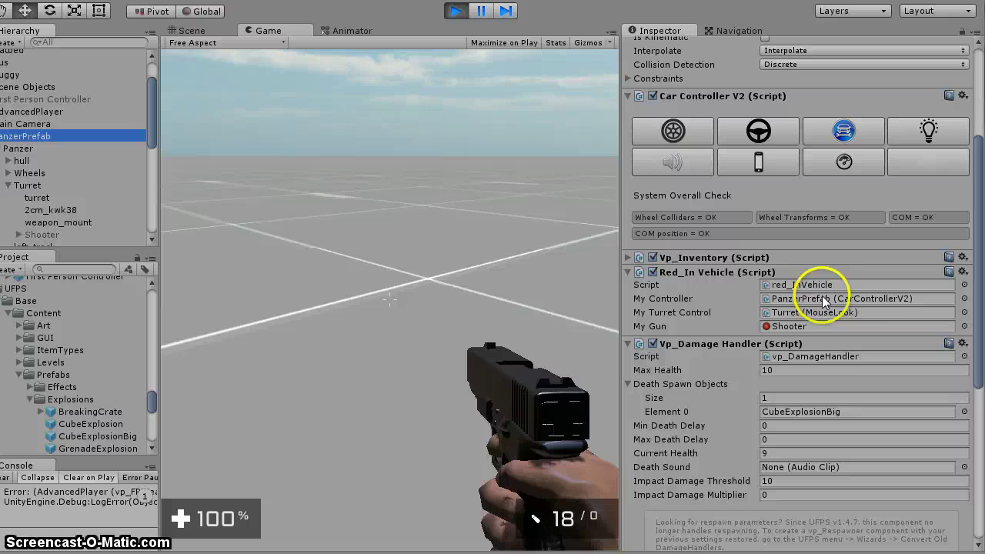
left_click(31, 186)
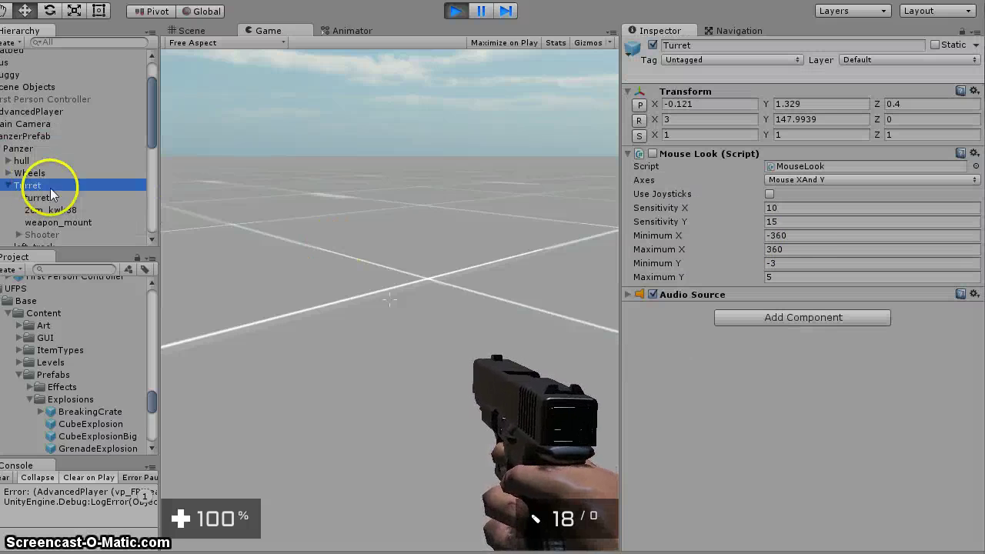
Step: Review the sensitivity and minimum vertical angle in the Turret's Mouse Look component, and check its child turret mesh
left_click(787, 208)
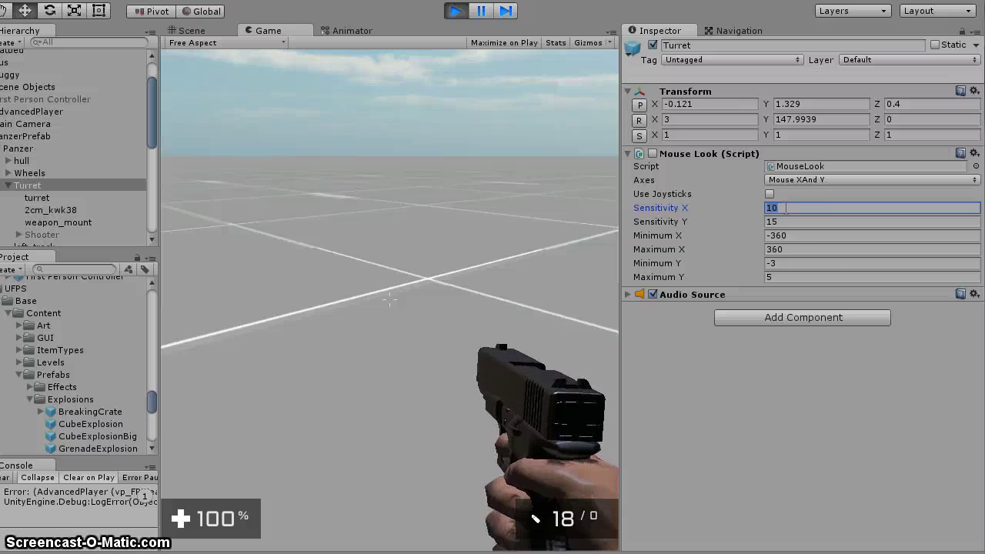
left_click(793, 263)
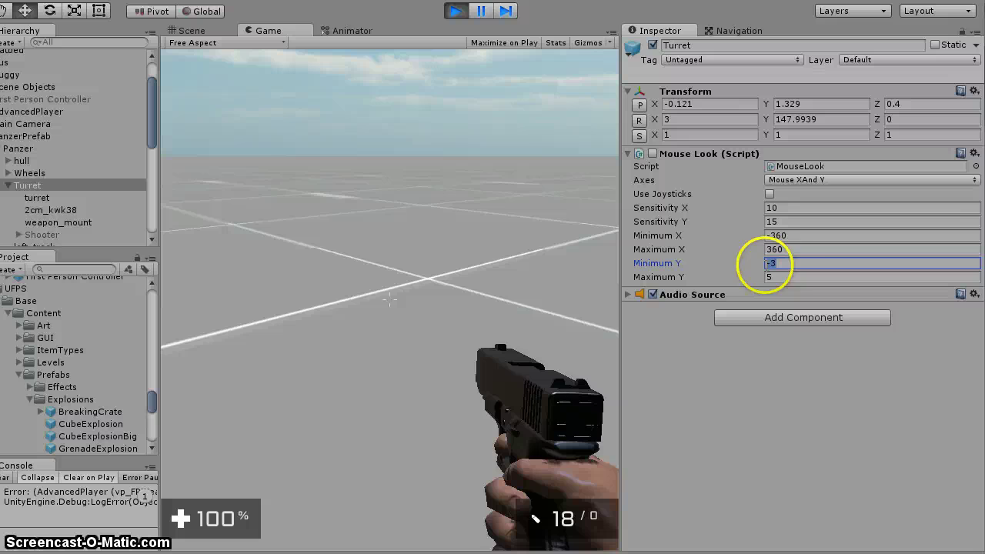
left_click_drag(801, 264, 781, 264)
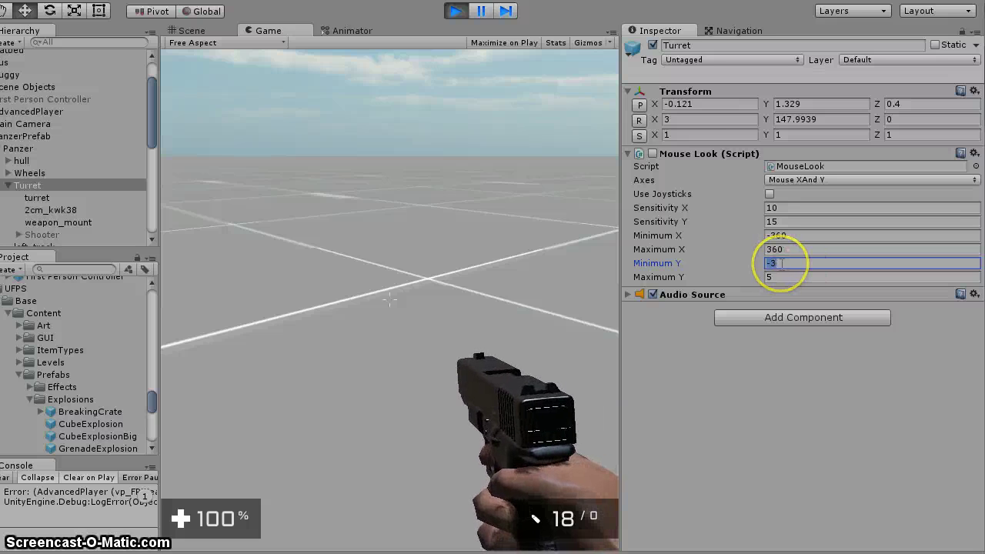
left_click(39, 198)
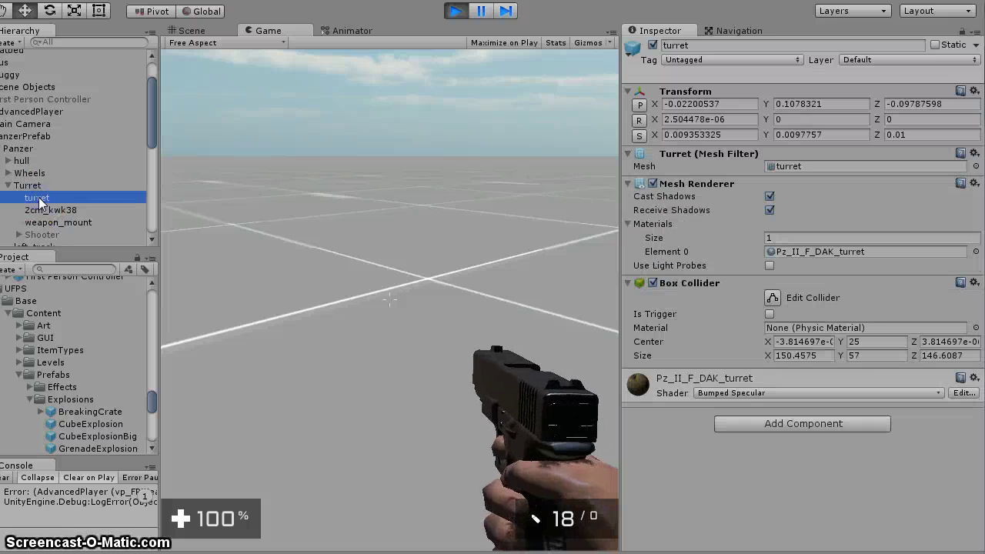
left_click(42, 188)
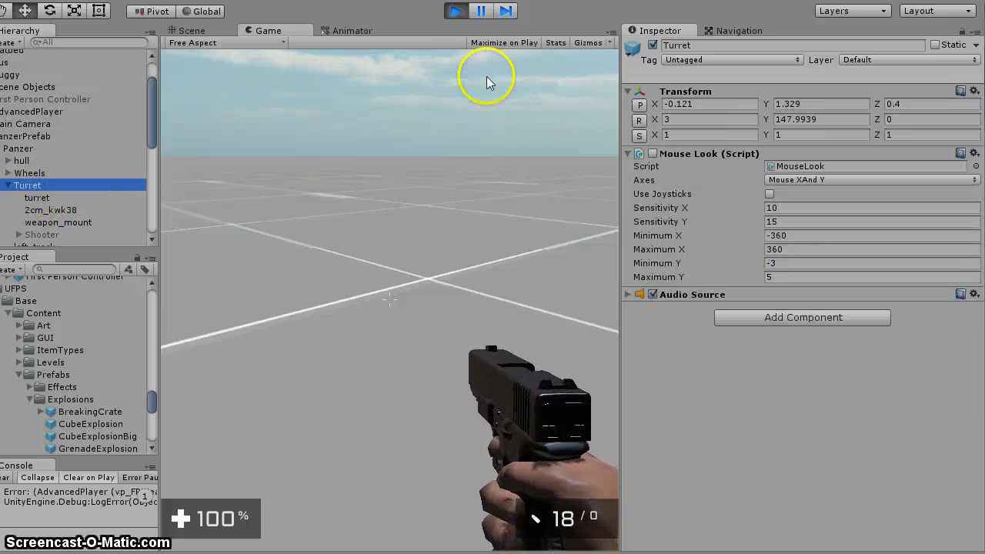
Step: Stop the running game and inspect the tank's hull and the PanzerPrefab root object in the scene
left_click(456, 11)
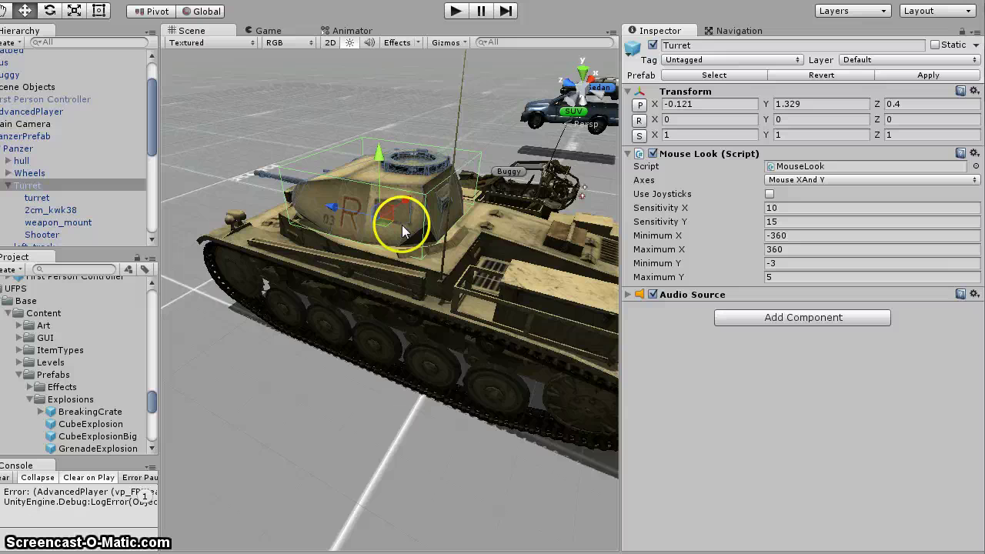
scroll(403, 226, "up", 5)
scroll(403, 225, "down", 5)
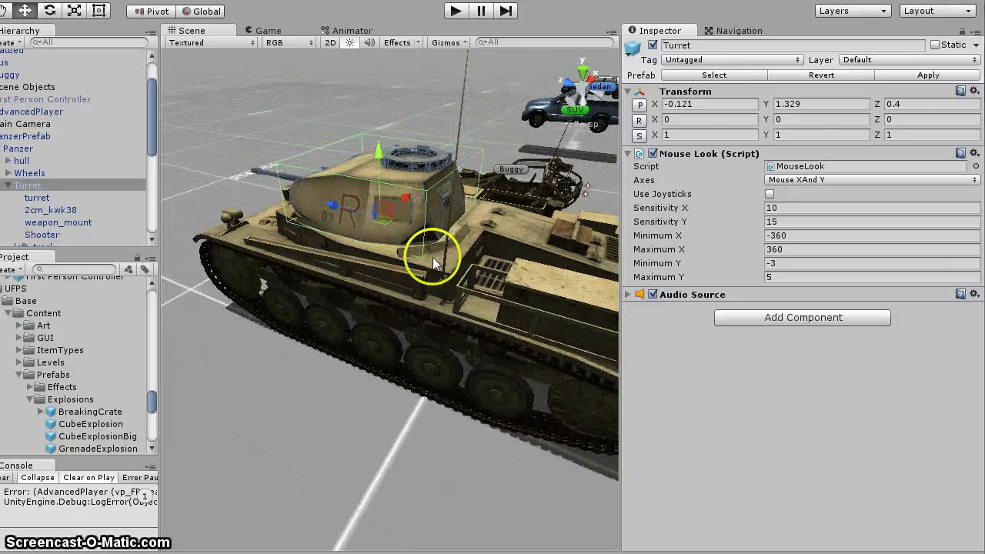
left_click(501, 283)
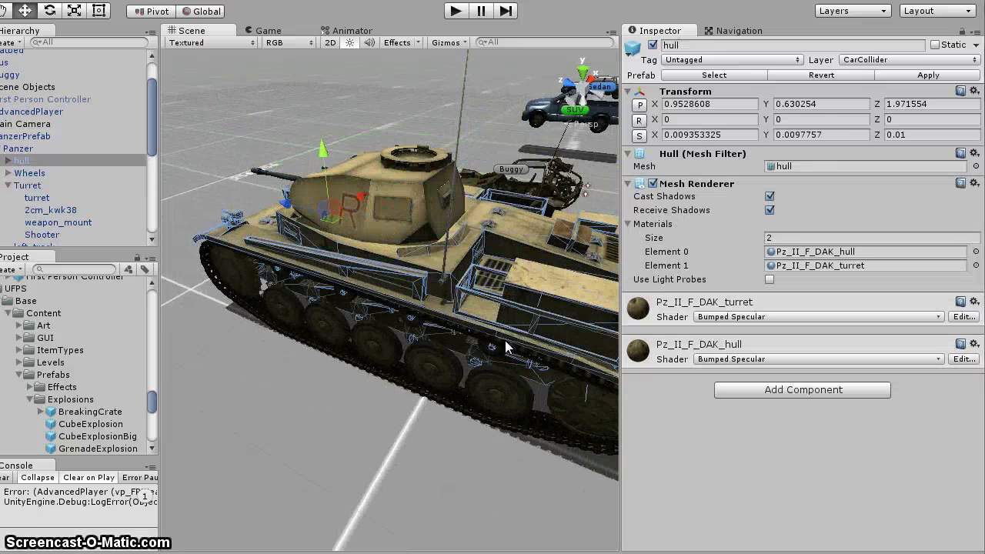
left_click(31, 136)
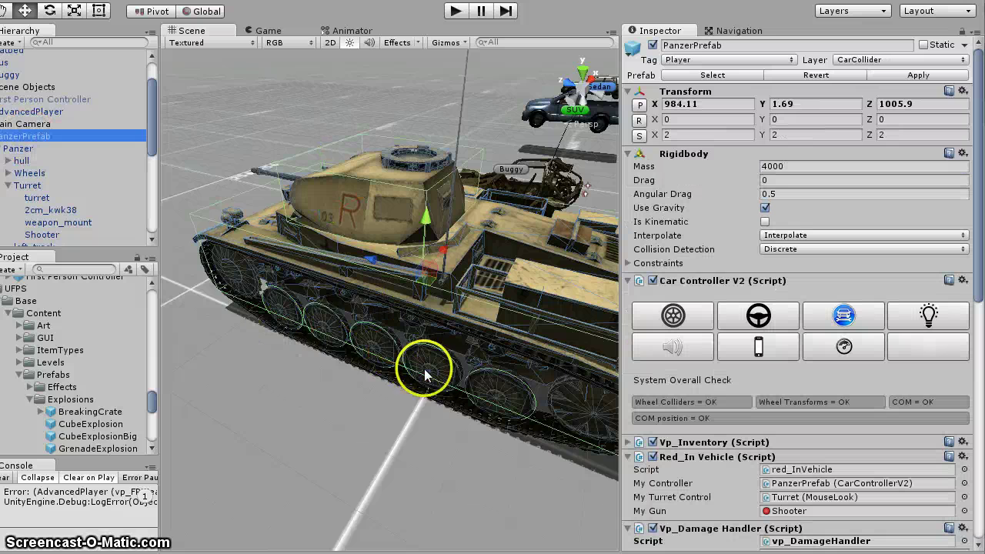
Step: Inspect the Turret from the tank's side in the scene and show the components of its Shooter object
left_click(33, 187)
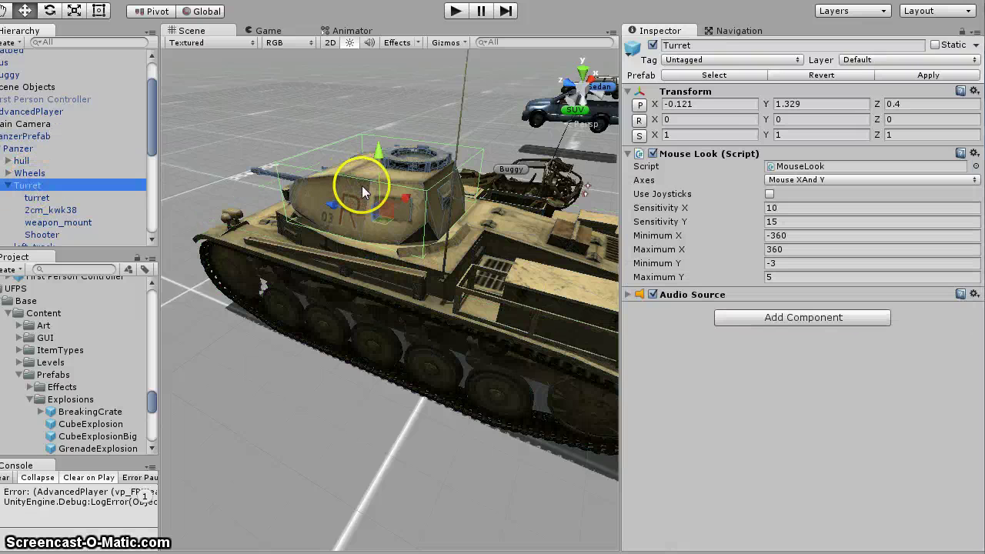
right_click_drag(404, 267, 494, 273)
right_click_drag(362, 274, 517, 286)
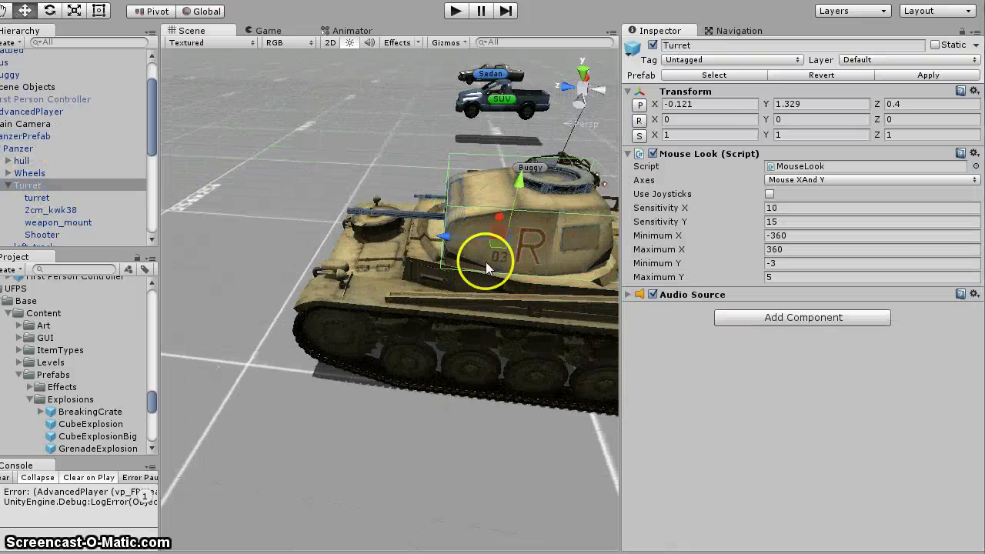
middle_click_drag(522, 307, 459, 249)
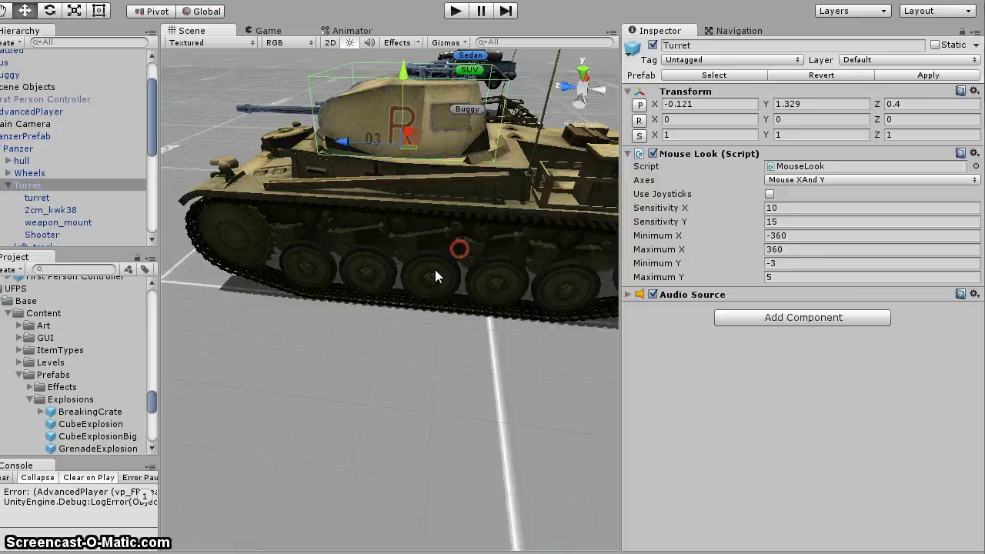
left_click(61, 236)
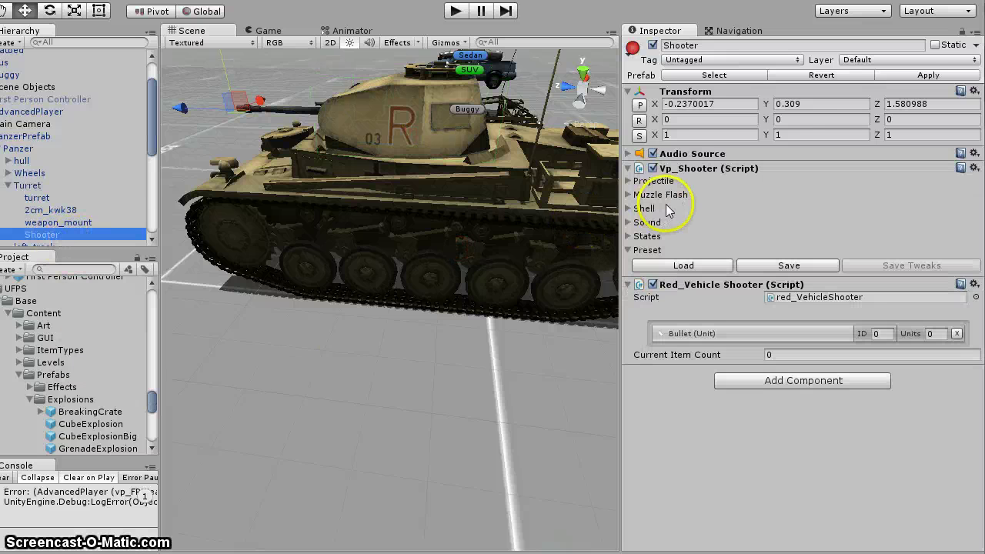